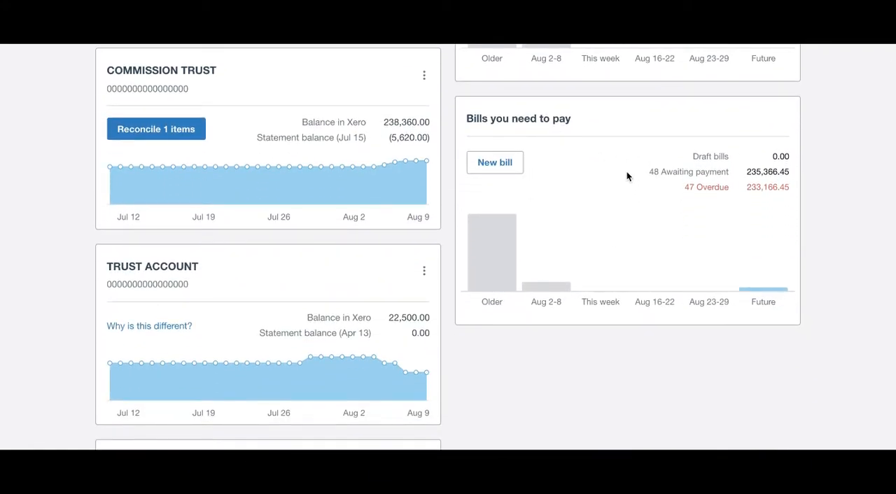
- Open the list of sales invoices awaiting payment
scroll(602, 205, "up", 3)
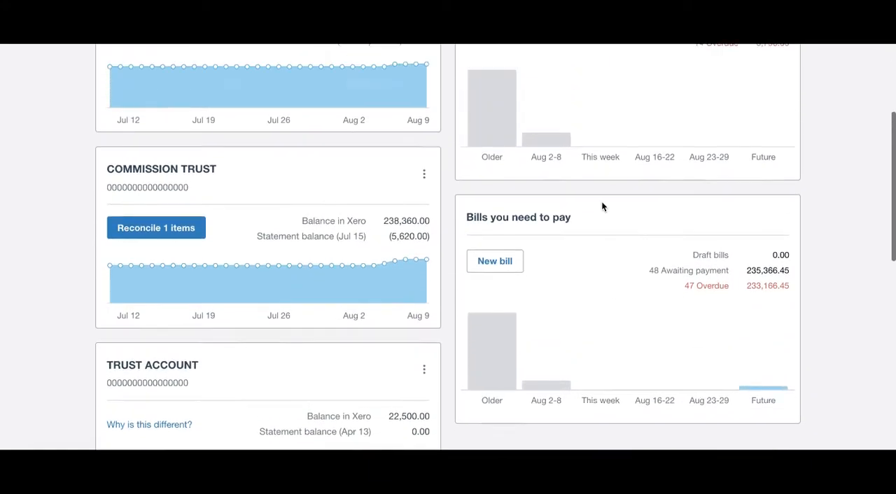
scroll(601, 206, "up", 2)
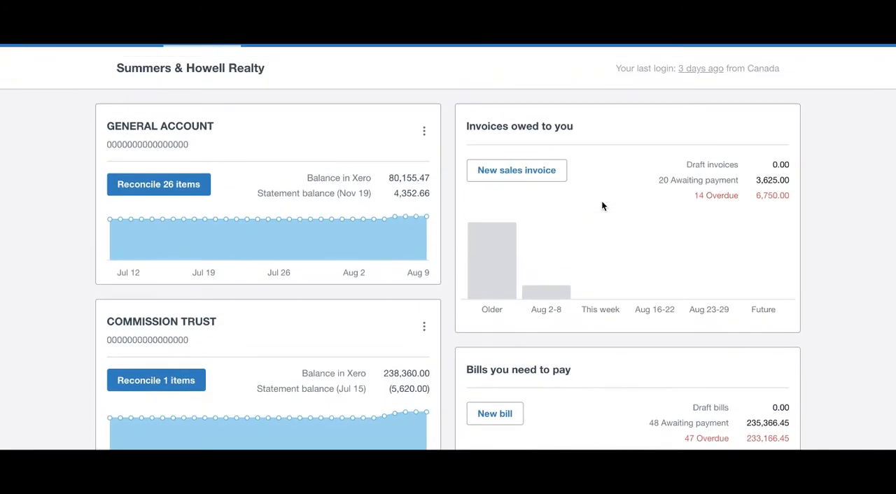
scroll(602, 203, "up", 1)
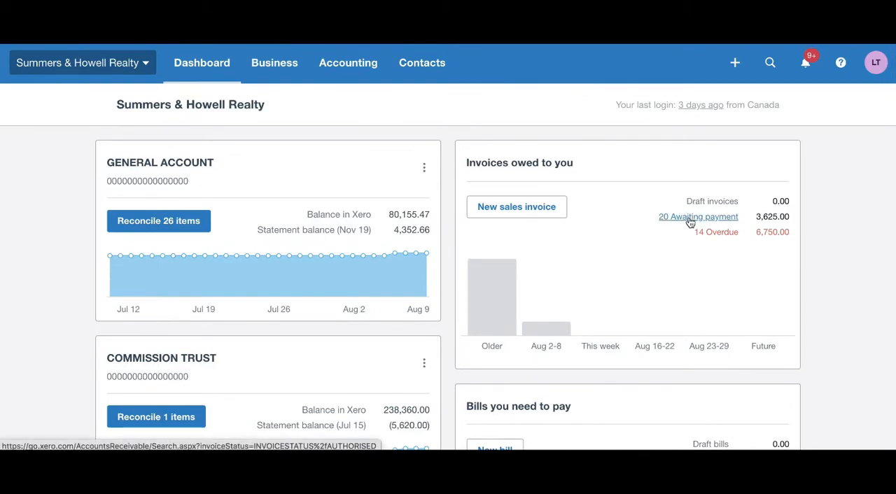
left_click(266, 68)
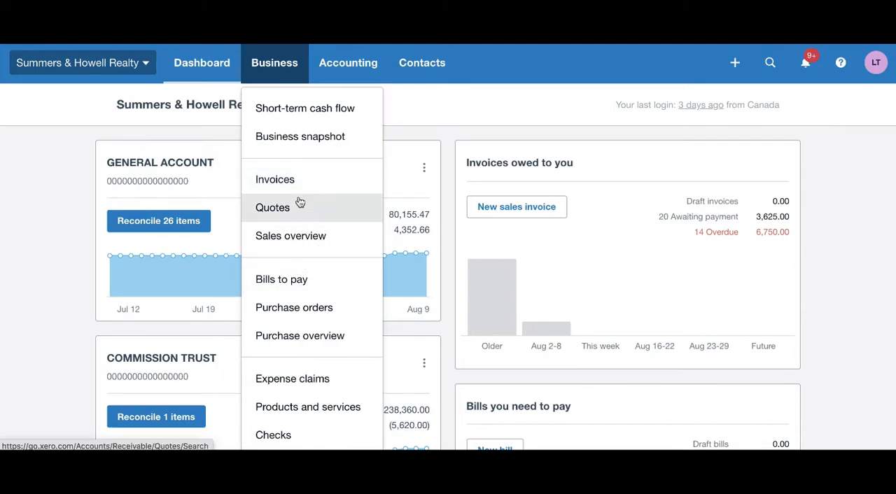
left_click(418, 116)
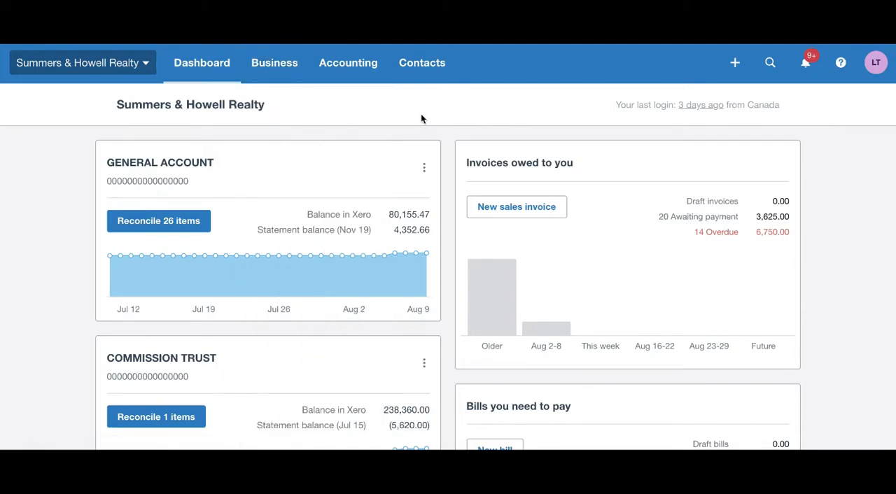
left_click(682, 218)
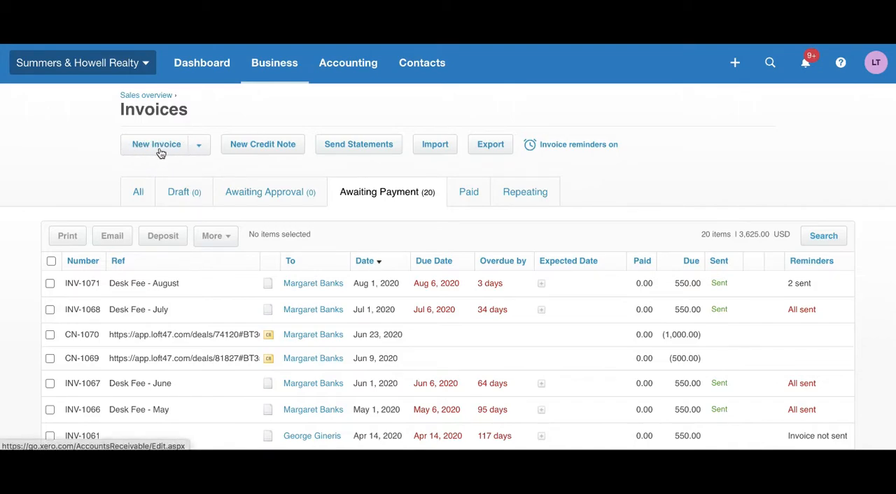
- Go to the repeating invoices and open the monthly desk fee invoice for editing
left_click(199, 149)
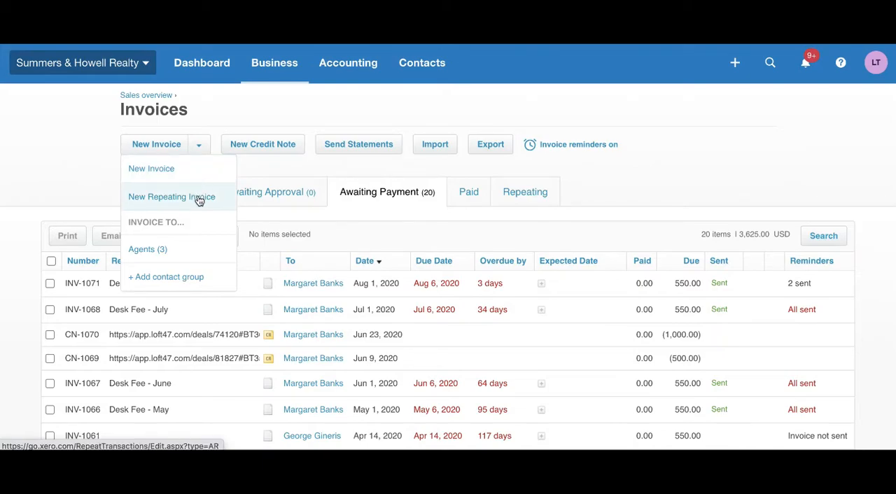
left_click(588, 170)
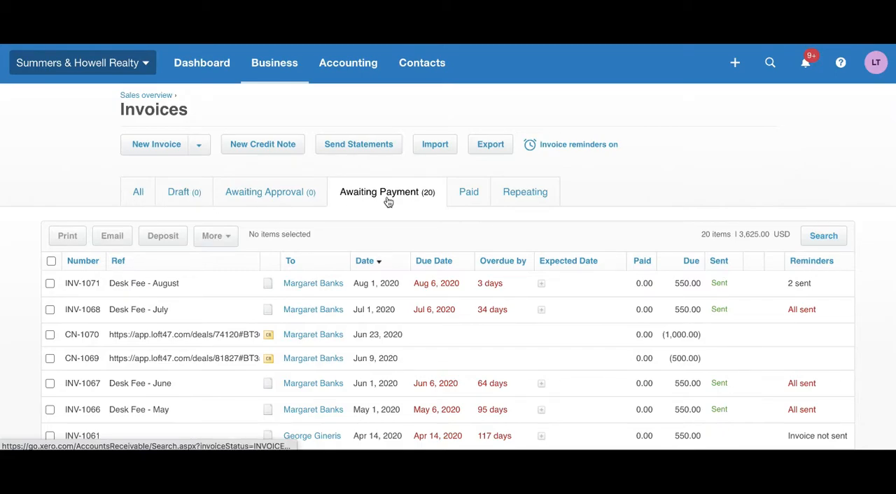
left_click(528, 200)
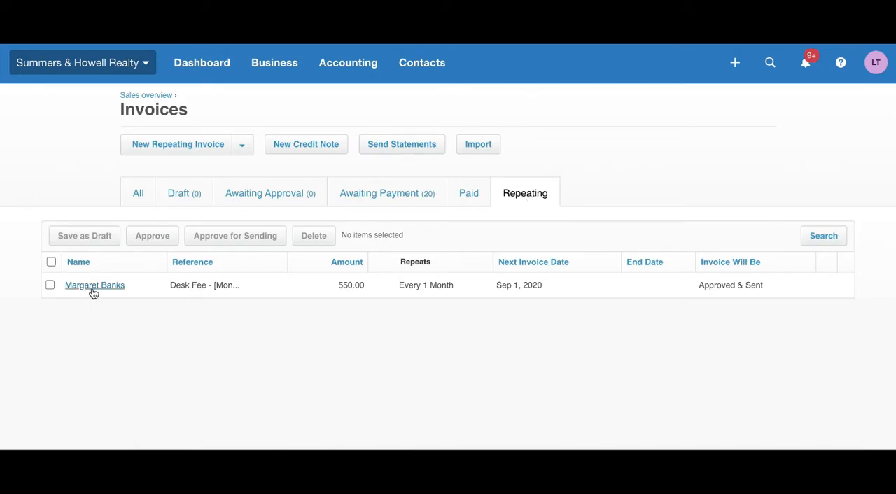
left_click(144, 291)
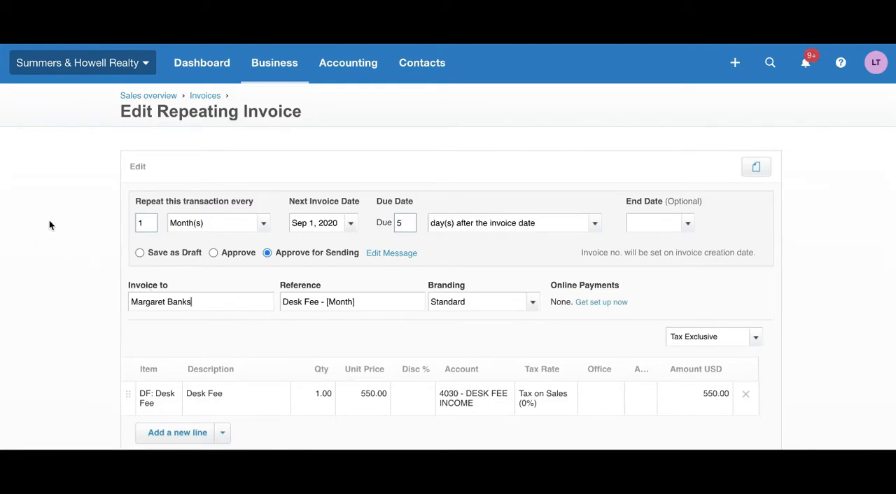
- Review the available terms for calculating the repeating invoice's due date
scroll(49, 220, "down", 1)
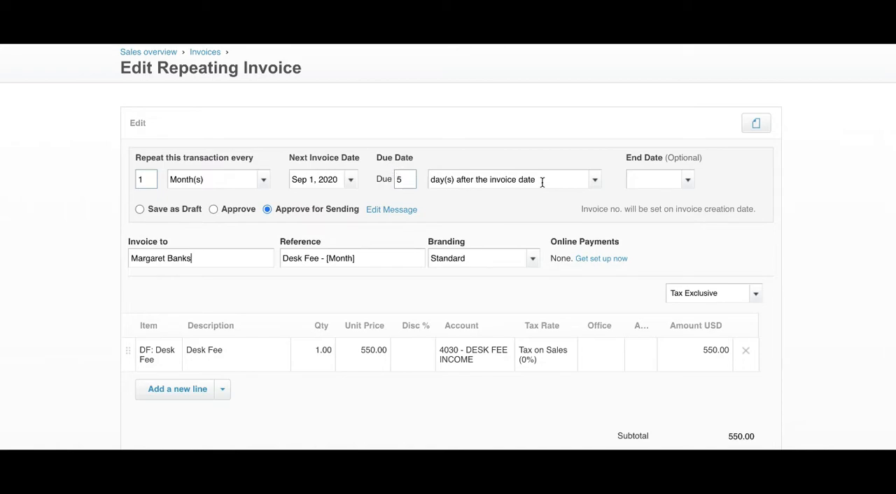
left_click(597, 182)
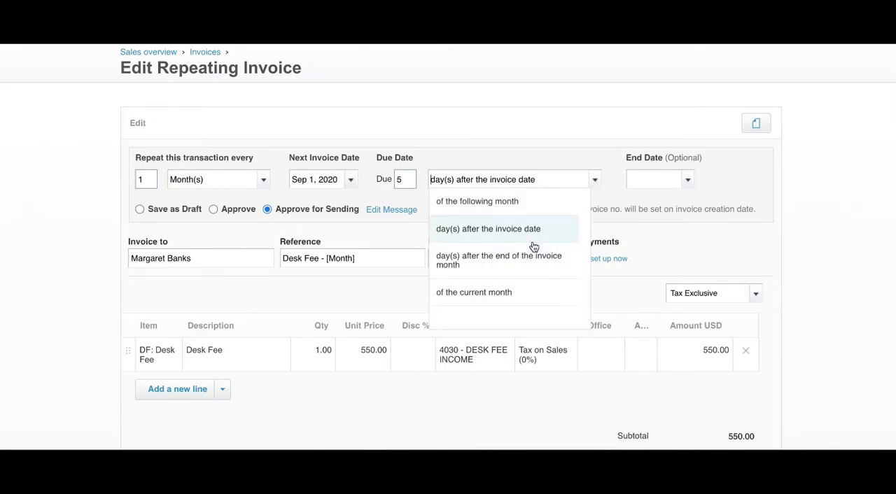
scroll(519, 256, "down", 2)
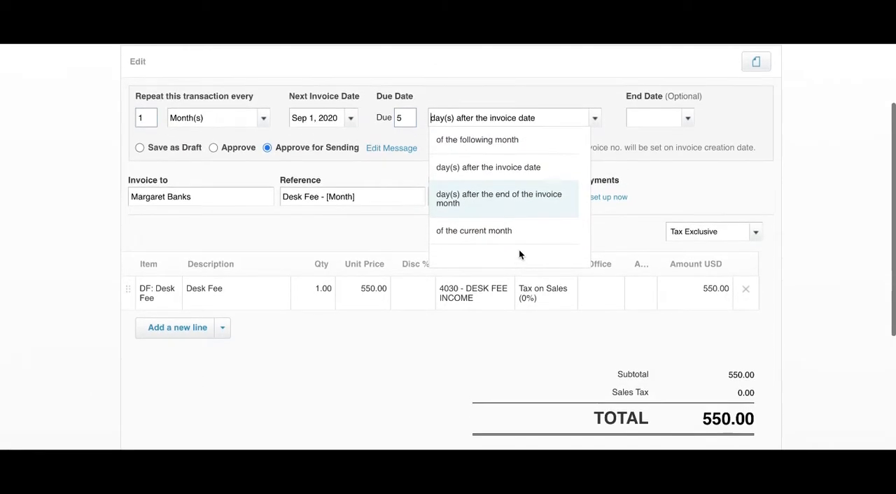
left_click(585, 105)
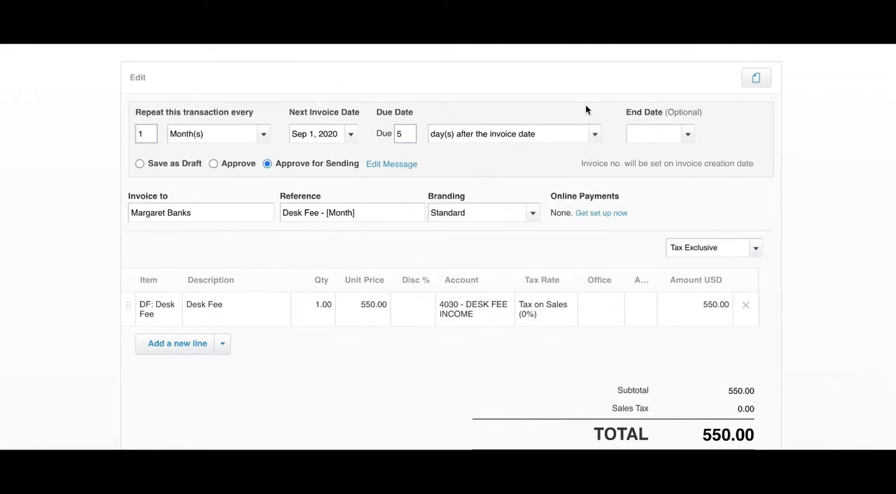
scroll(774, 168, "up", 1)
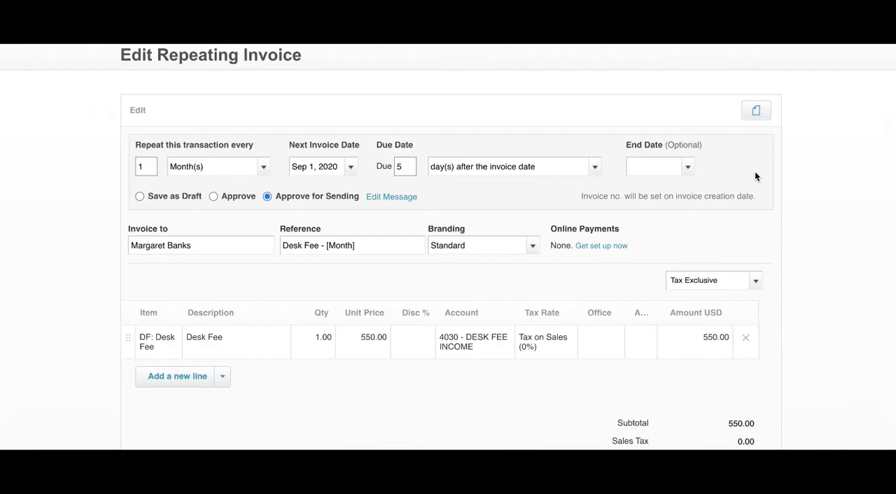
- Try the Save as Draft and Approve options for the repeating invoice and return to Approve for Sending
left_click(139, 197)
left_click(214, 196)
left_click(267, 197)
left_click(139, 196)
left_click(213, 199)
left_click(266, 197)
left_click(214, 197)
left_click(267, 197)
- Insert the Month Year placeholder into the repeating invoice's reference
scroll(277, 207, "down", 1)
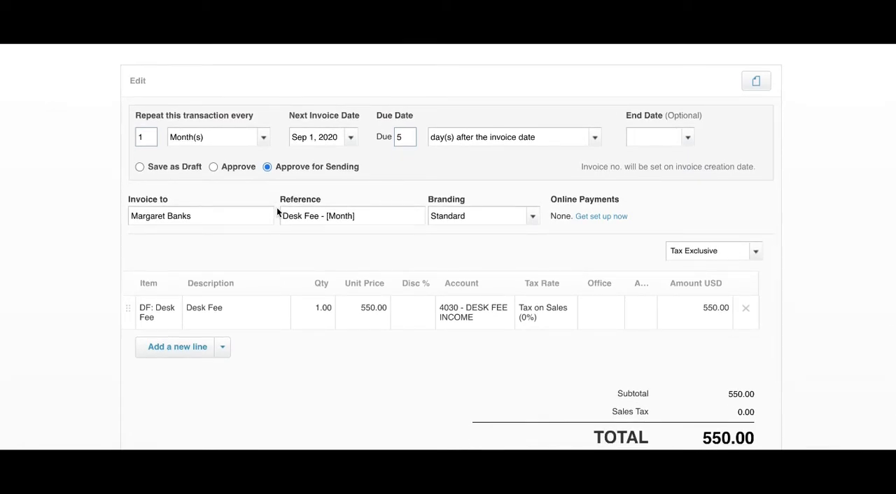
left_click(213, 217)
left_click_drag(212, 217, 123, 219)
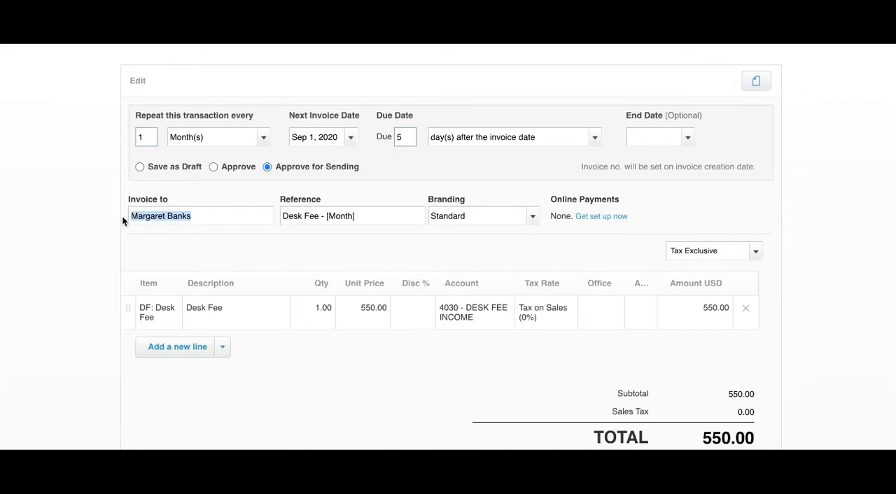
left_click(253, 253)
left_click_drag(376, 216, 274, 212)
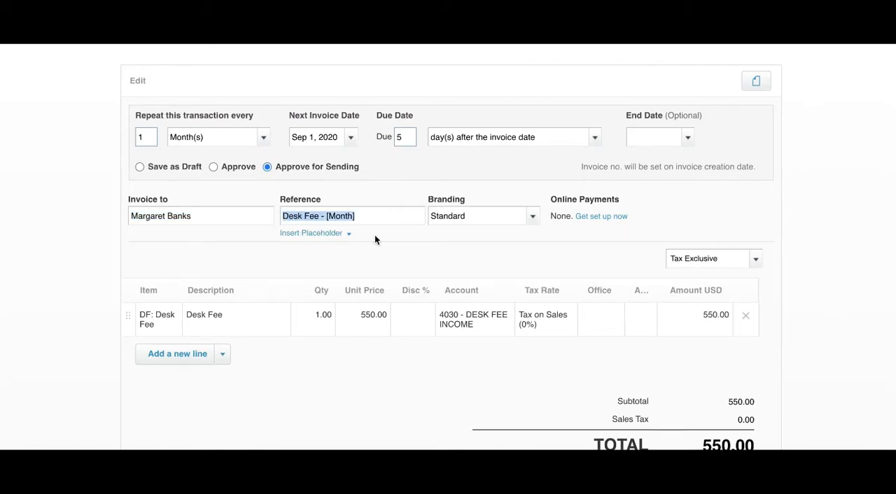
left_click(335, 236)
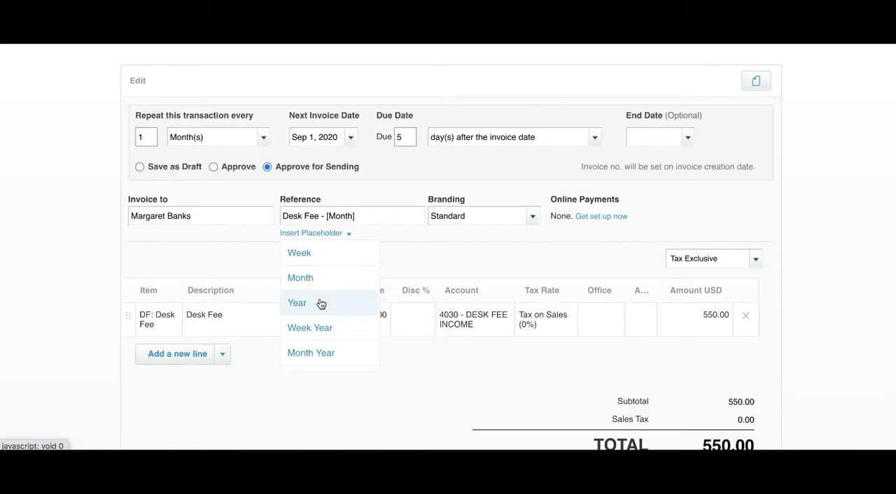
scroll(320, 302, "down", 1)
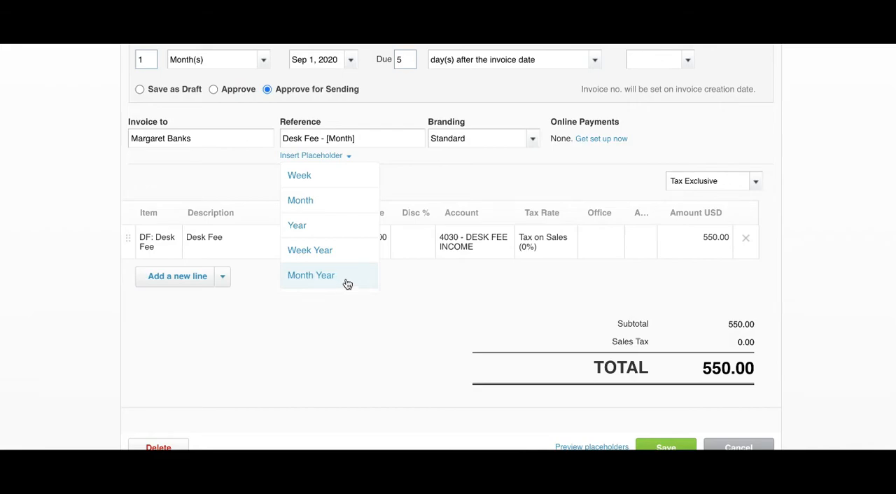
left_click(348, 284)
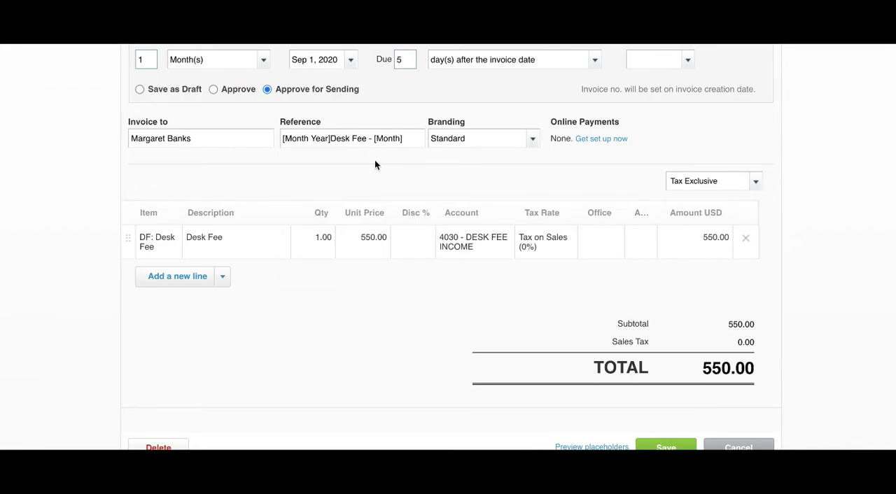
- Remove the "Desk Fee - [Month]" text from the reference, leaving only [Month Year]
left_click_drag(404, 138, 337, 138)
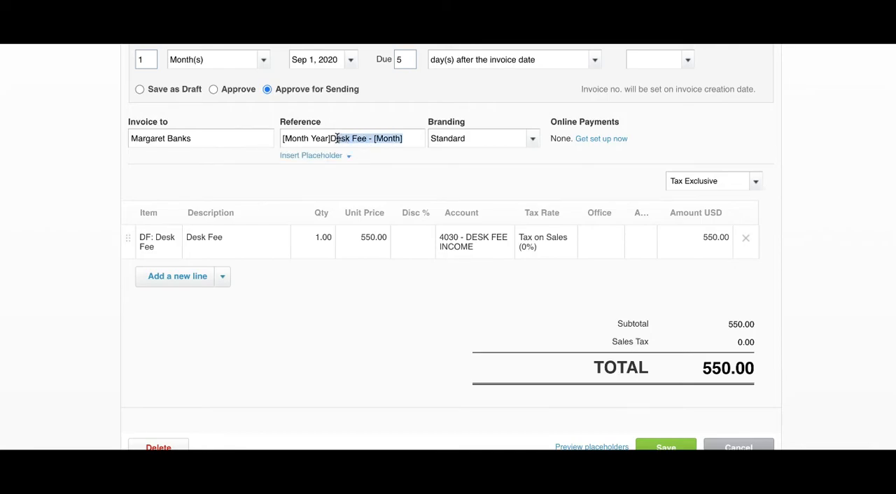
key("BackSpace")
key("BackSpace")
key("BackSpace")
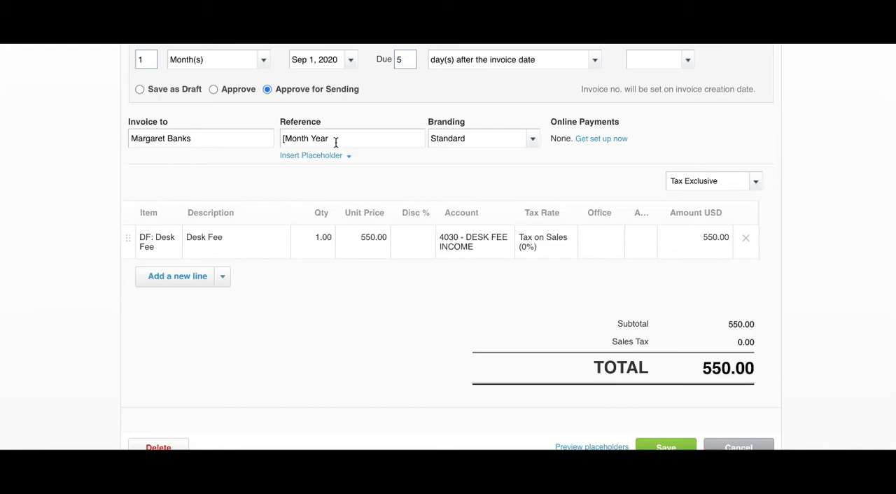
type("]")
- Add a second line below the Desk Fee line and browse the items available for it
left_click(171, 248)
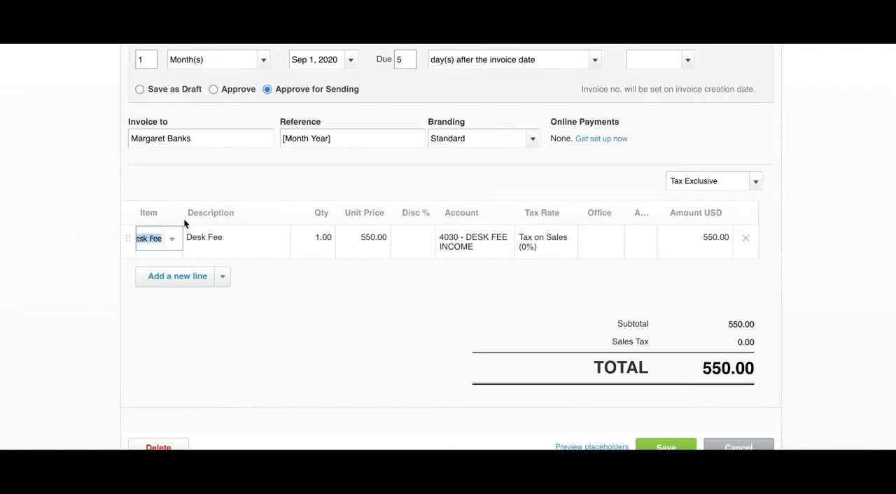
scroll(186, 233, "up", 1)
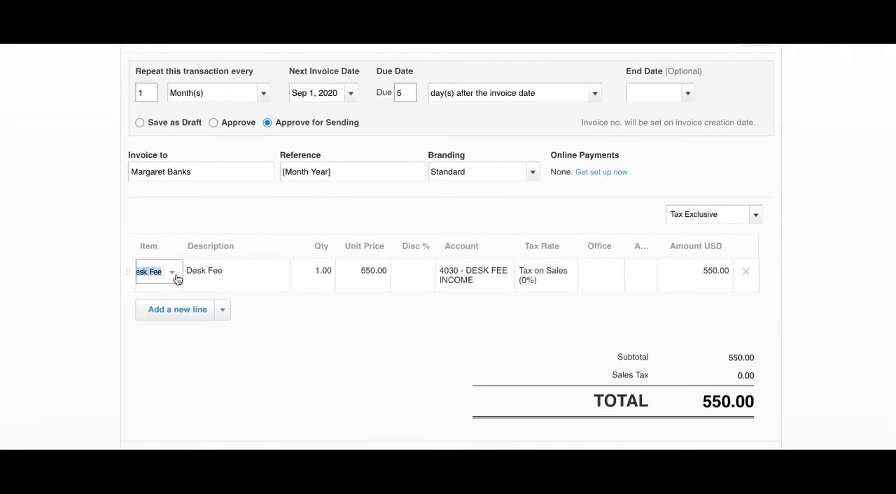
left_click(180, 313)
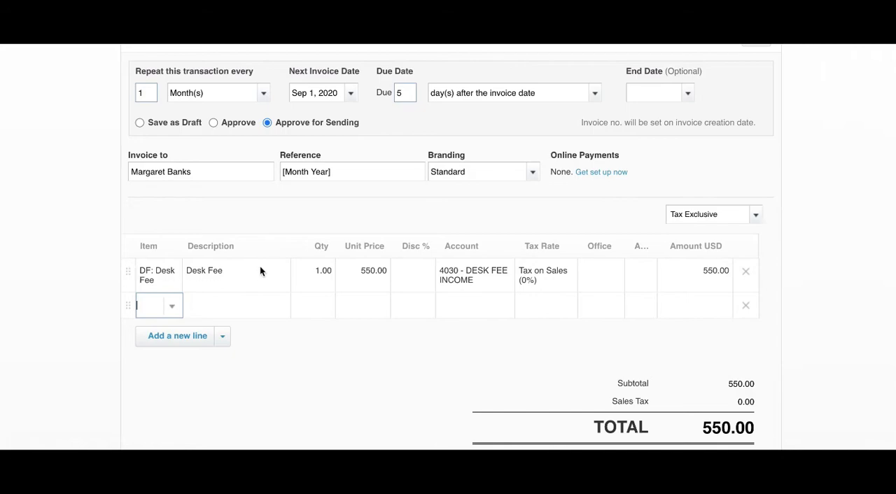
left_click(177, 308)
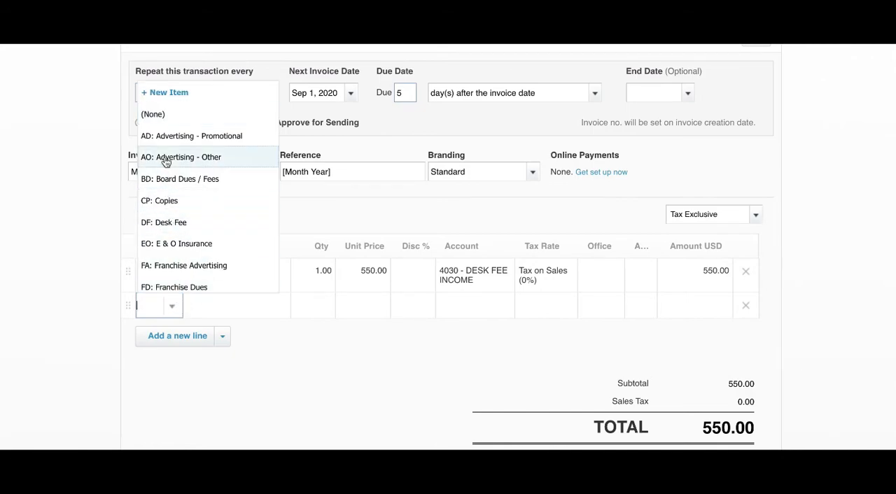
scroll(175, 141, "down", 4)
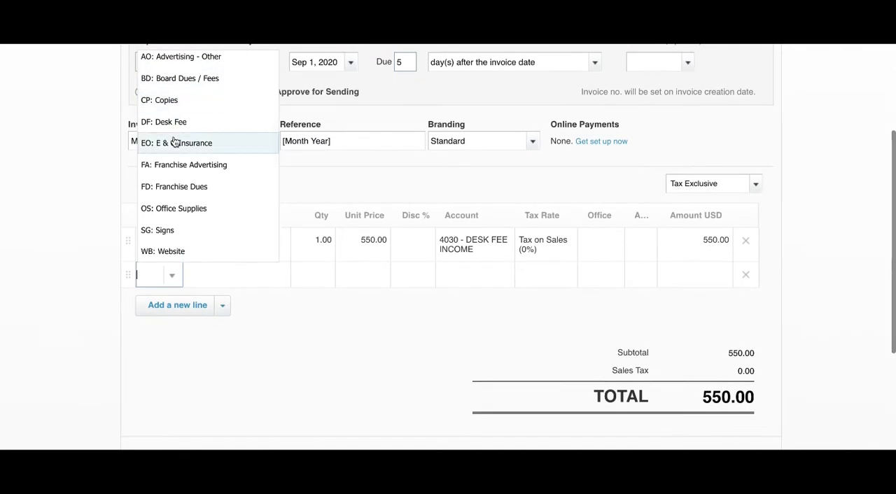
scroll(174, 141, "down", 1)
scroll(175, 141, "up", 3)
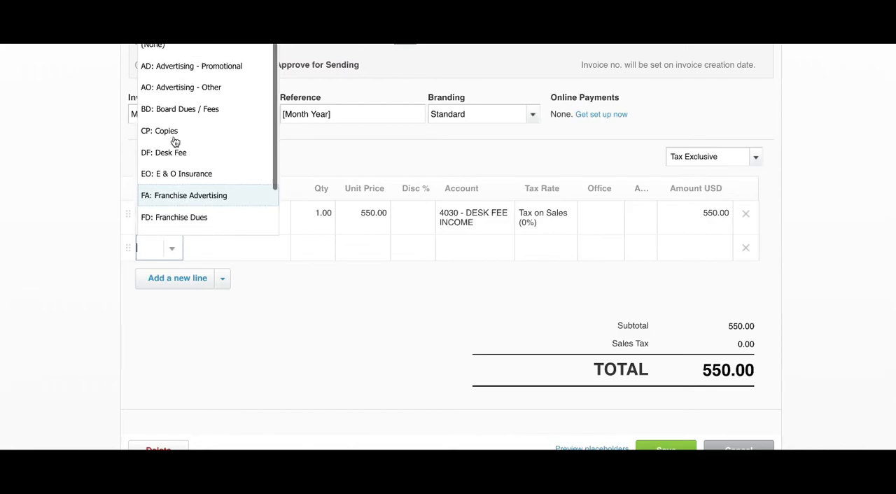
scroll(92, 180, "up", 6)
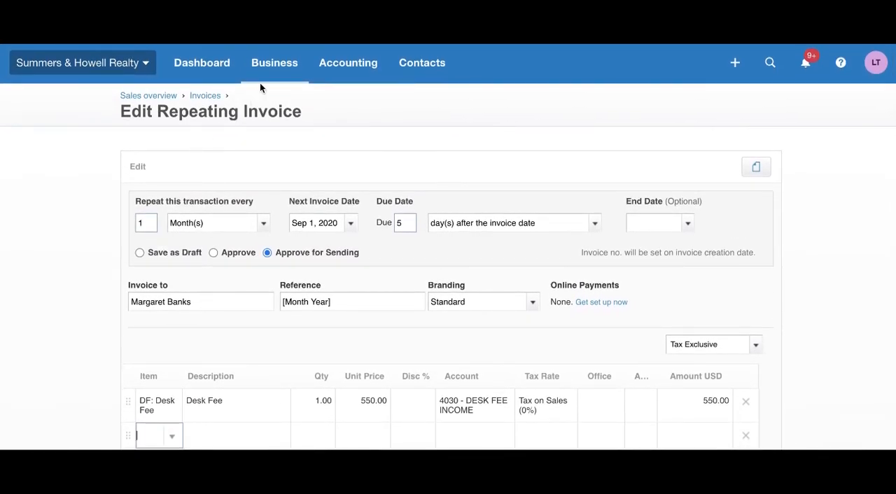
left_click(268, 73)
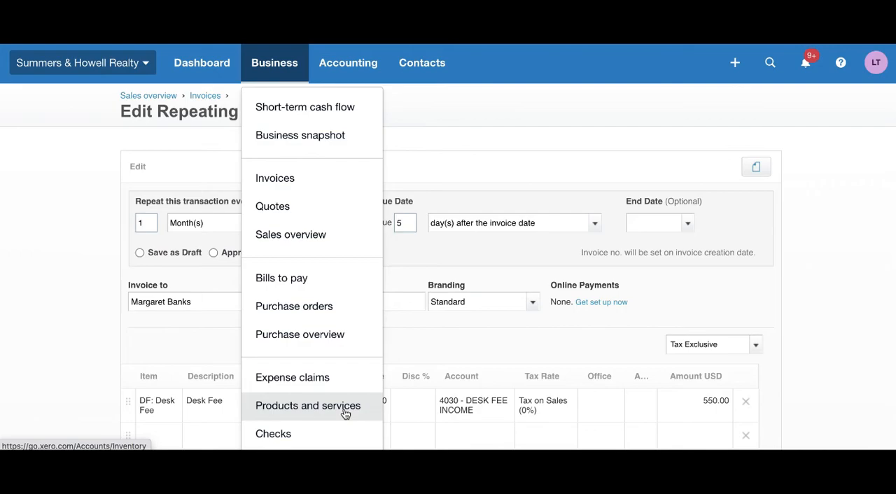
left_click(112, 286)
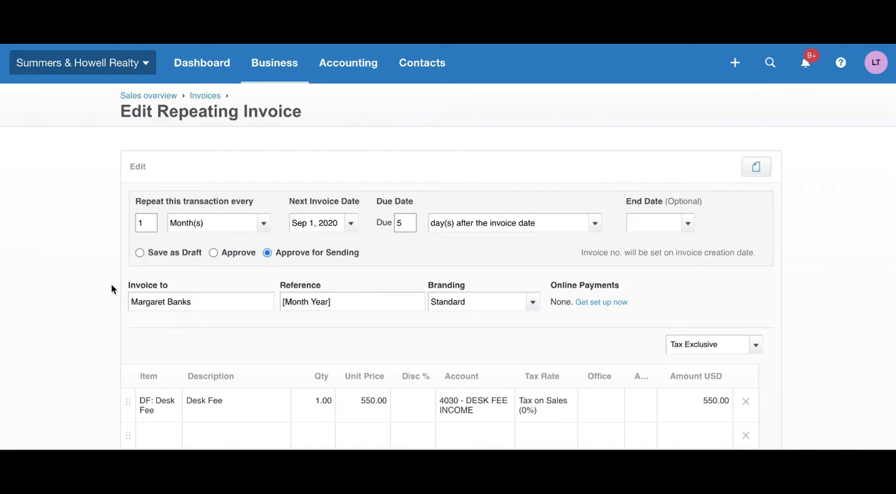
- Set the item of the empty second invoice line to FD: Franchise Dues
scroll(111, 289, "down", 5)
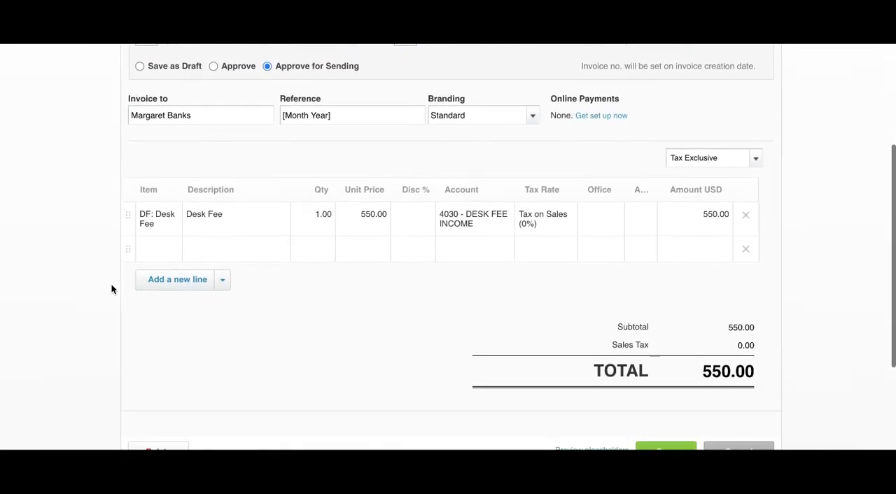
left_click(166, 253)
left_click(172, 253)
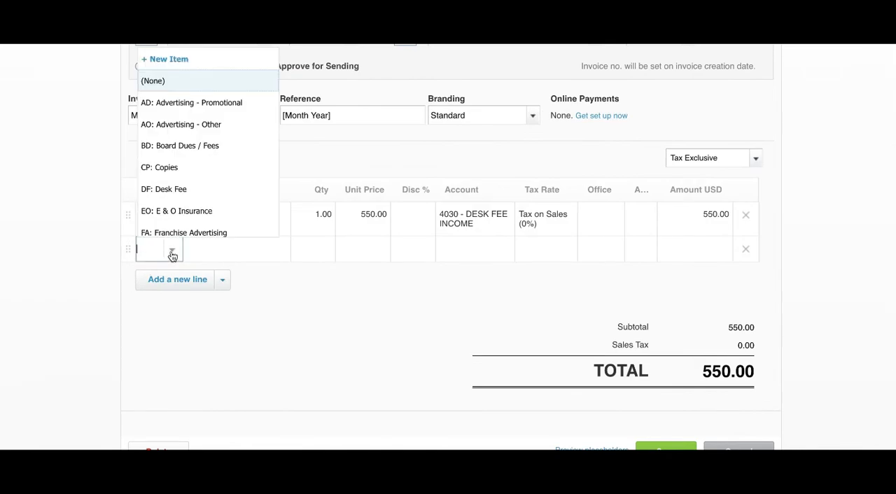
scroll(185, 123, "down", 2)
scroll(183, 122, "down", 3)
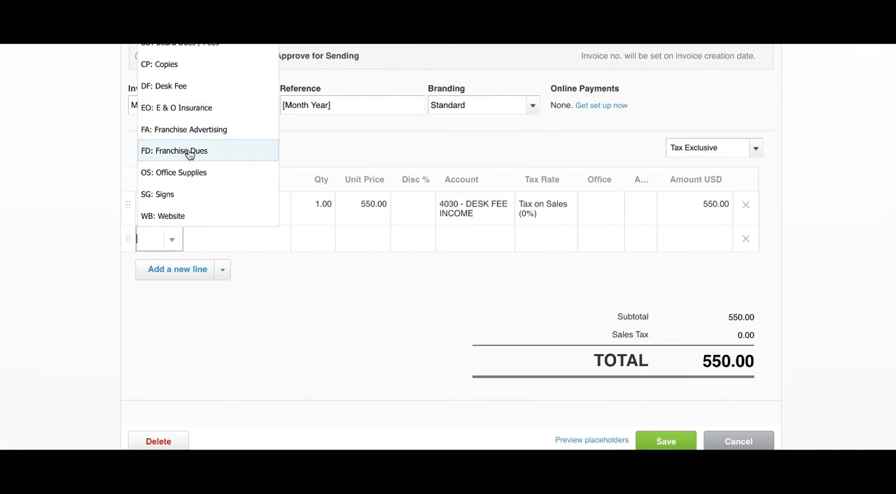
left_click(190, 151)
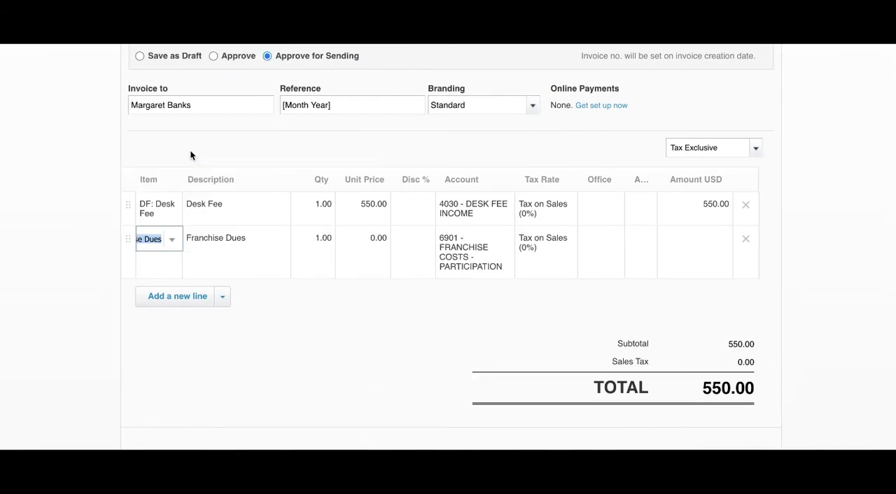
- Set the Franchise Dues line's unit price to 200 and its quantity to 4
left_click(380, 239)
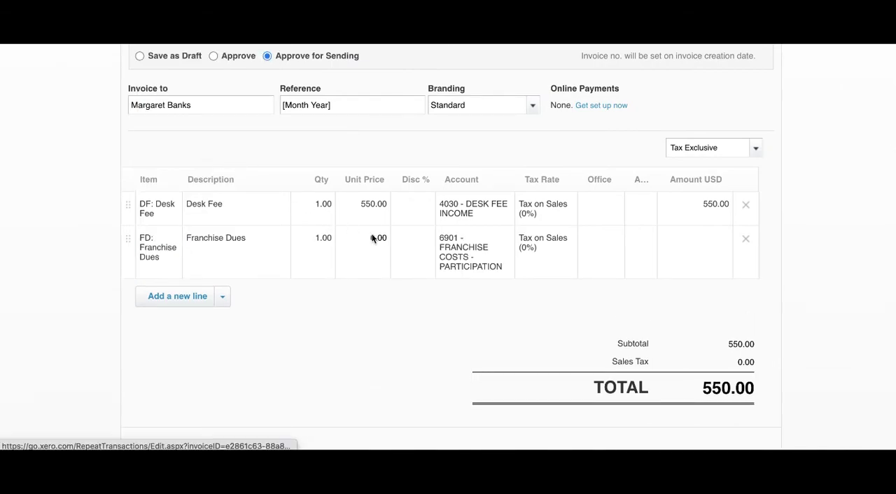
left_click(375, 240)
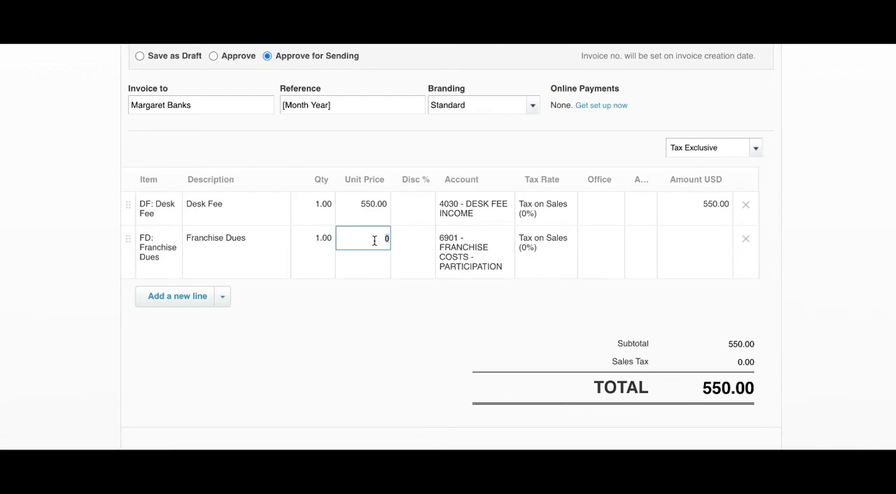
type("200")
key("Tab")
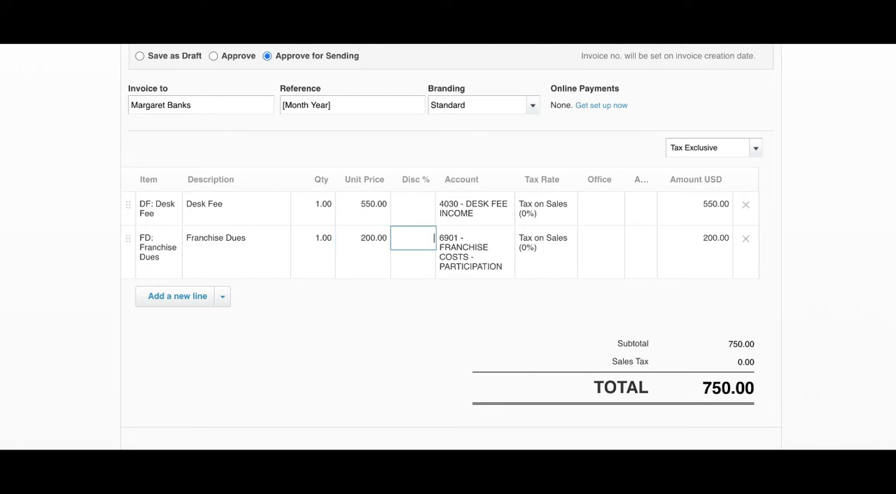
left_click(317, 237)
type("4")
key("Tab")
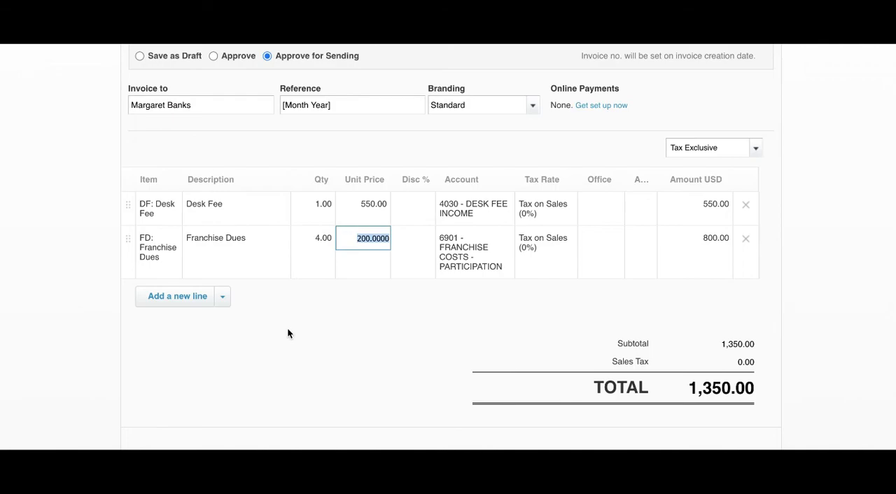
- Discard the edits to the repeating invoice and view the list of invoices awaiting payment
scroll(294, 345, "down", 3)
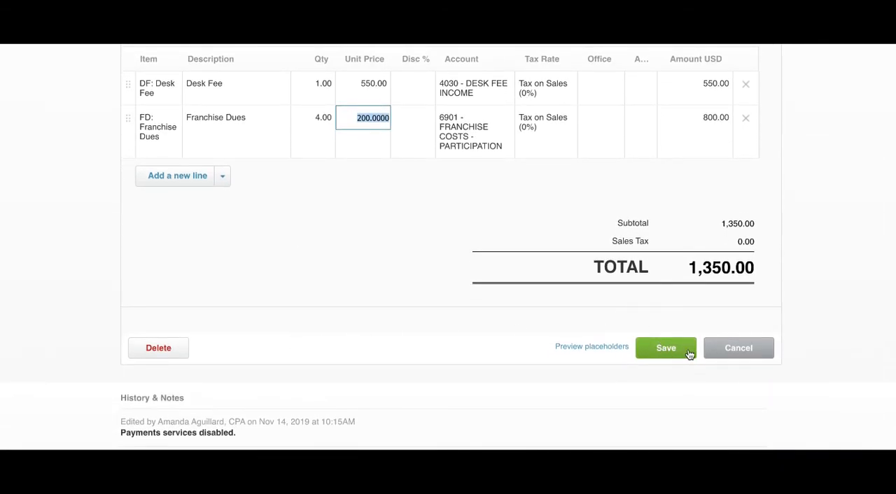
left_click(727, 350)
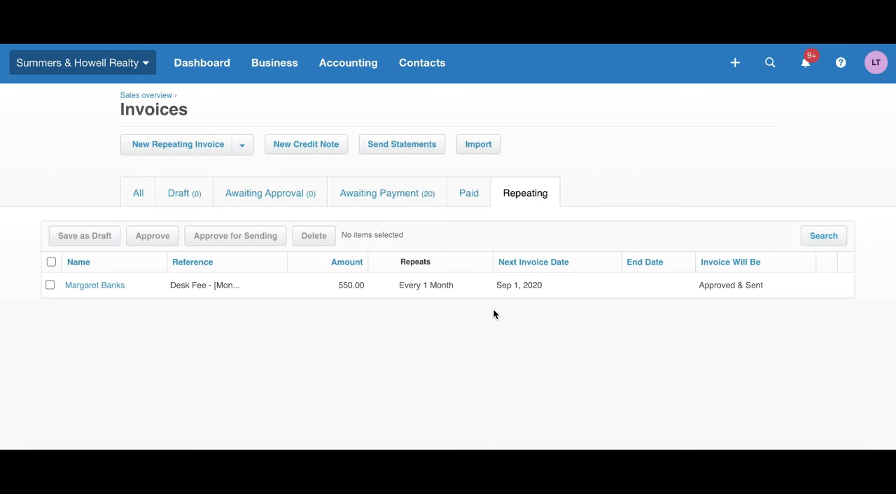
left_click(386, 200)
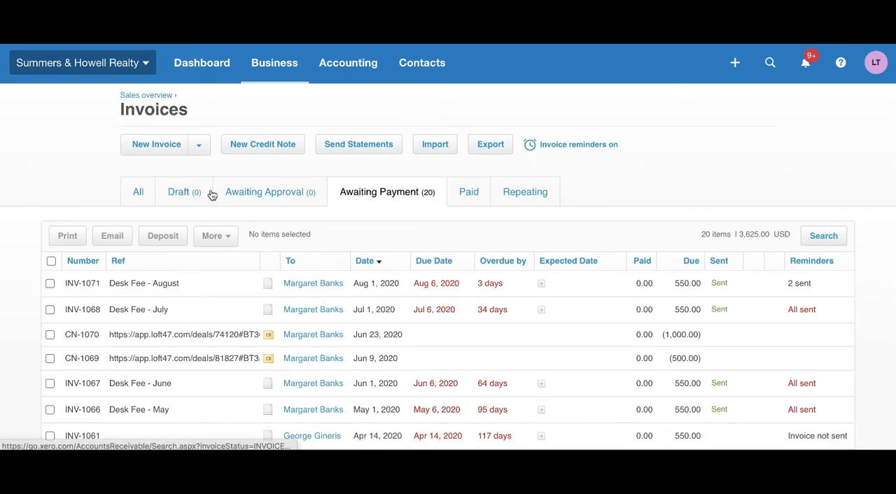
- Look at the blank new invoice form and the choices for creating other invoice types from the invoices list
left_click(155, 148)
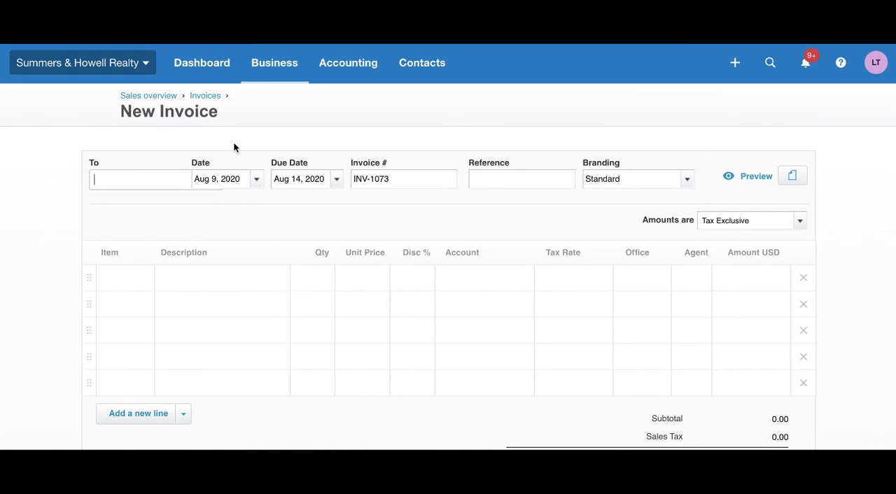
left_click(210, 99)
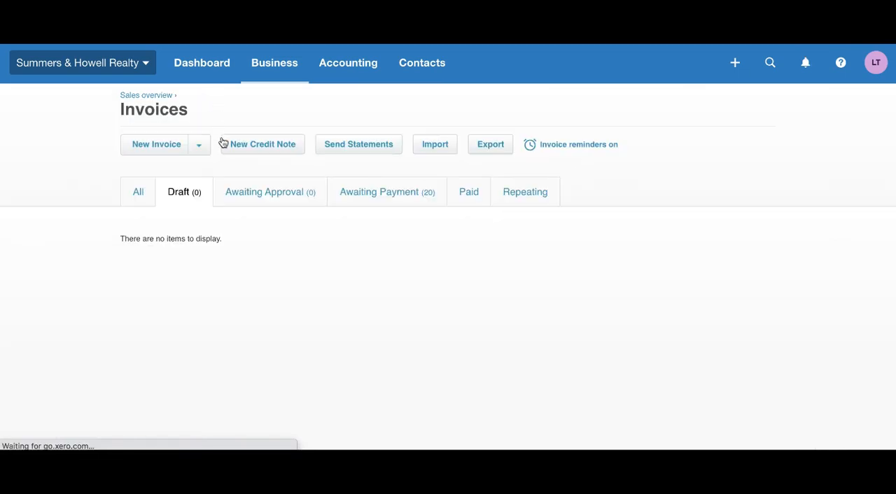
left_click(200, 146)
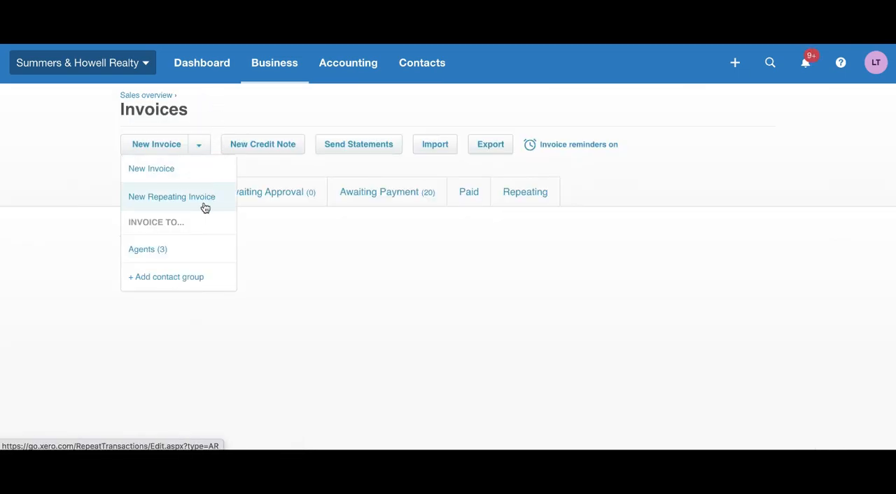